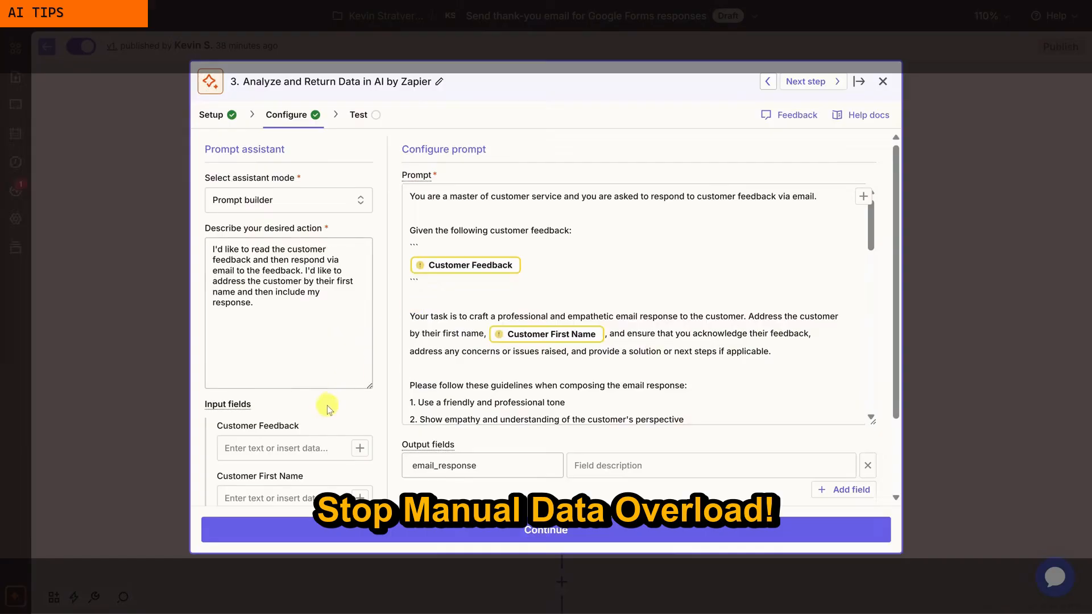
pyautogui.scroll(-3, 328, 410)
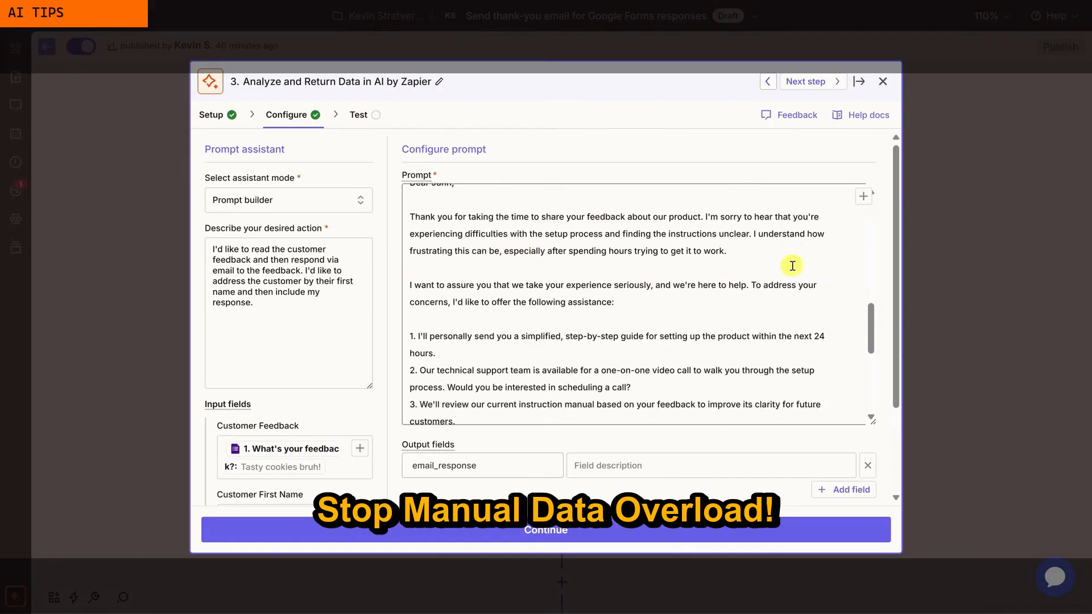
pyautogui.scroll(-3, 796, 263)
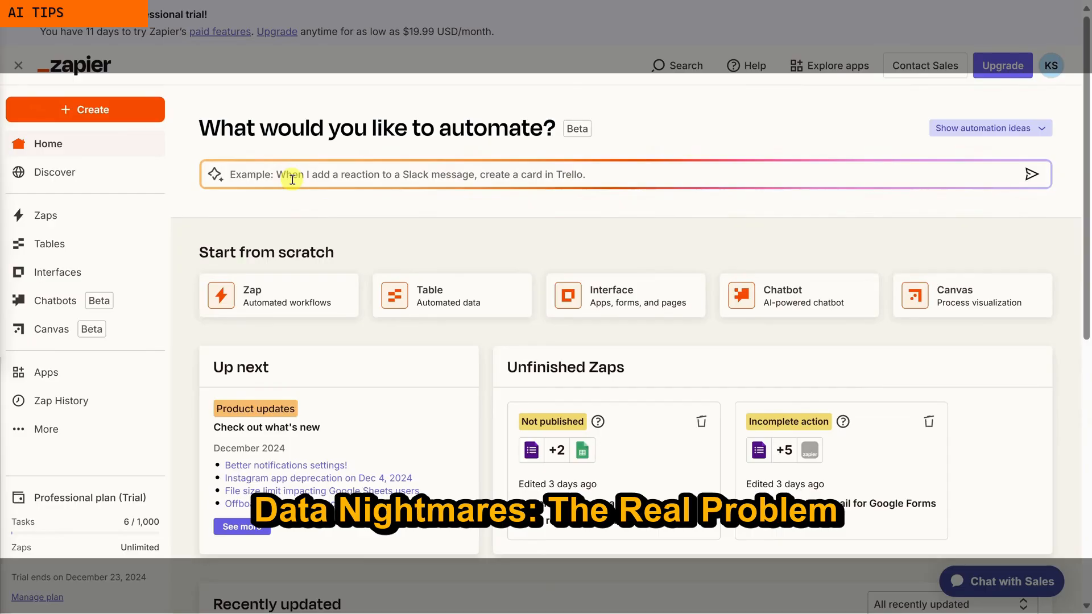
# - Open the full template gallery from the home page's Popular templates section
pyautogui.scroll(-2, 293, 180)
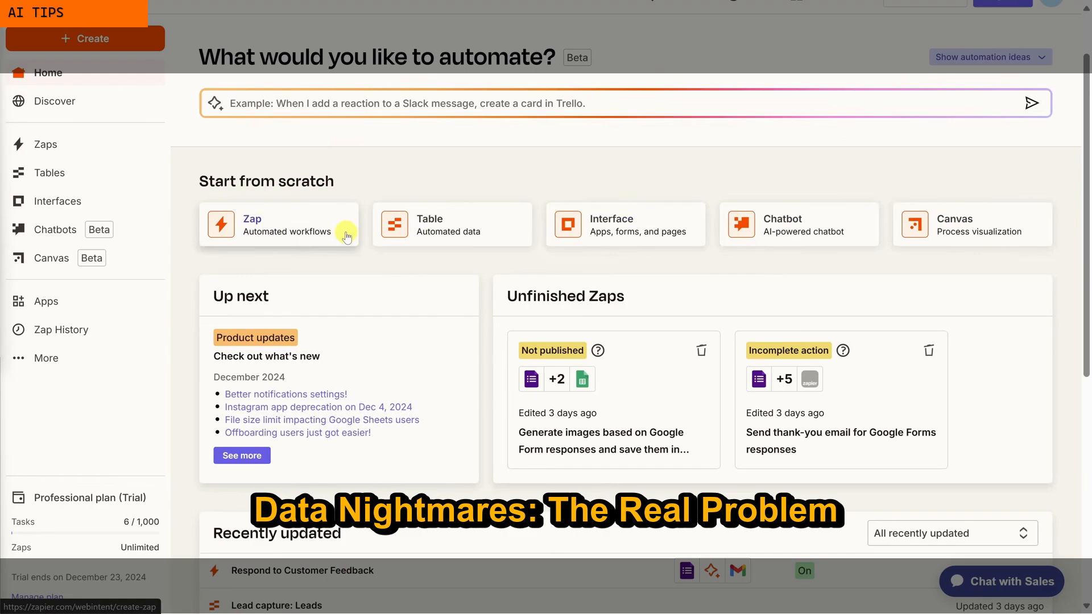
pyautogui.scroll(-5, 345, 233)
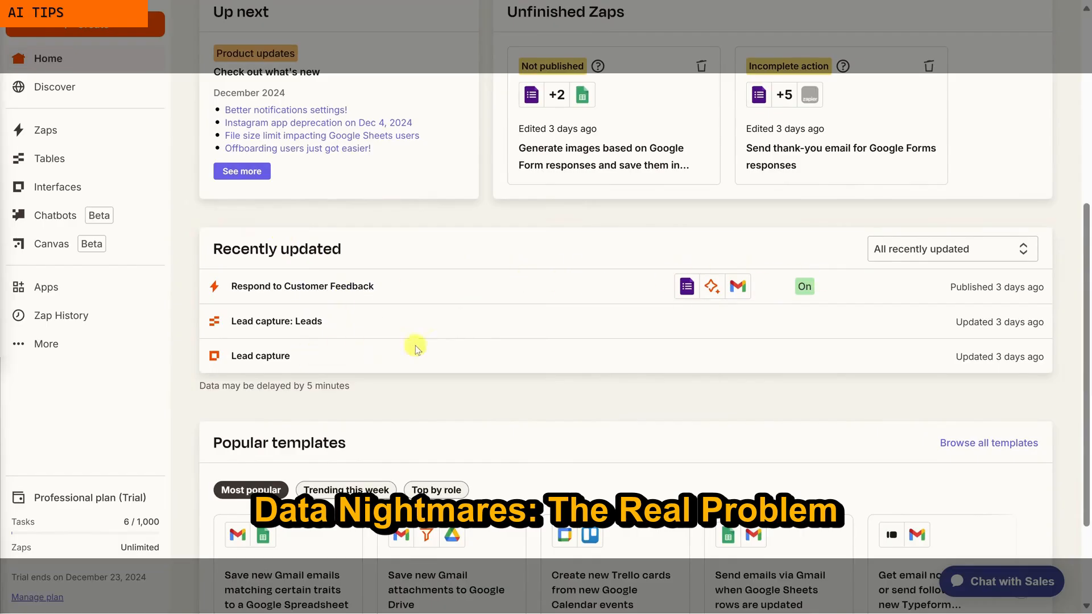
pyautogui.scroll(-3, 421, 277)
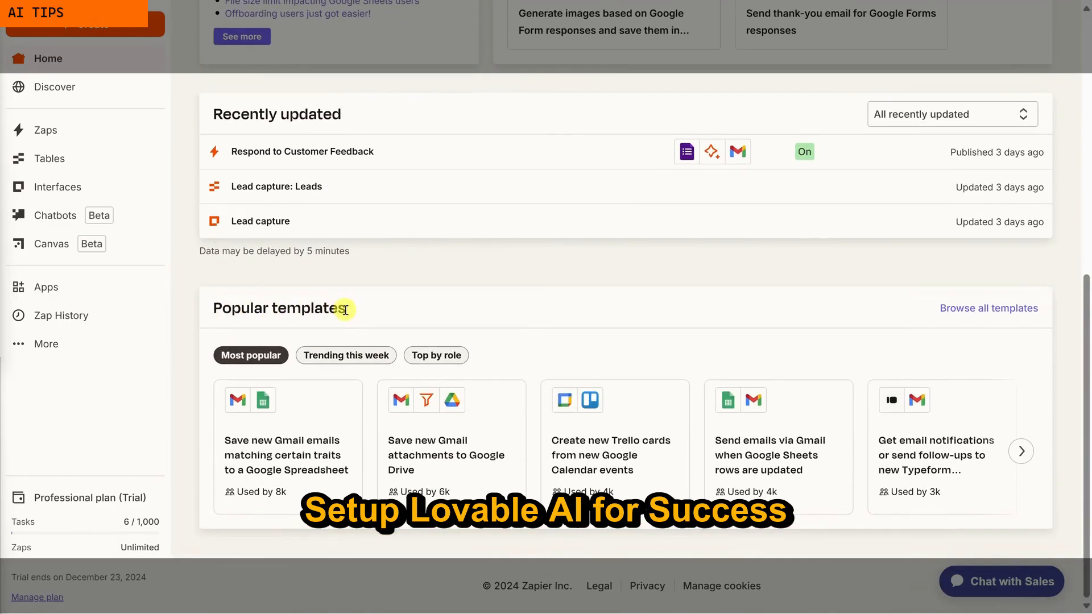
pyautogui.click(944, 314)
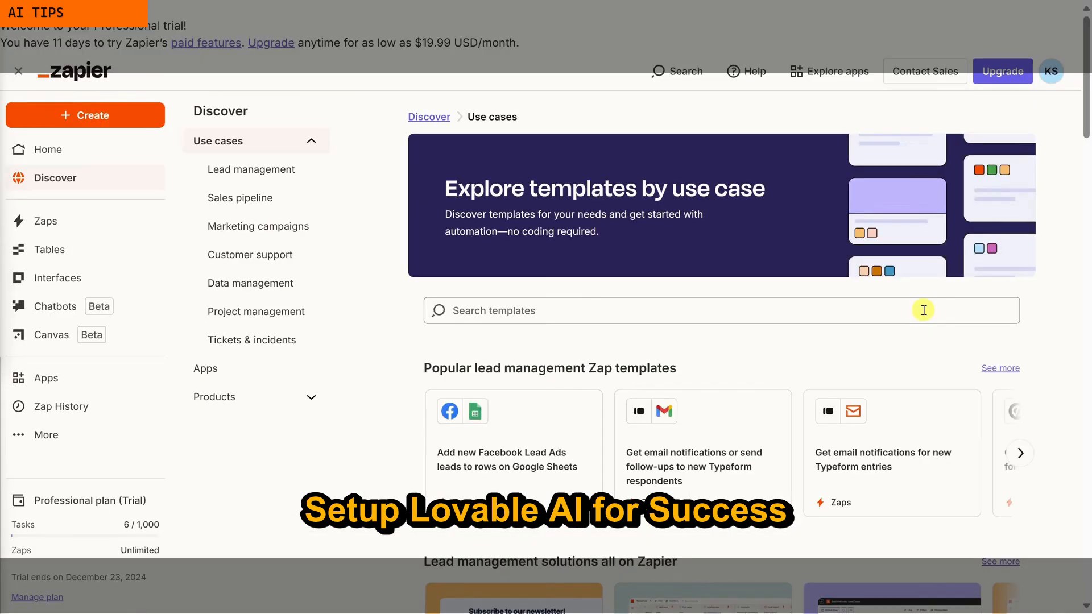
# - Browse the Zap templates and solutions grouped by use case, from lead management through sales pipeline and marketing campaigns to customer support
pyautogui.scroll(-5, 922, 309)
pyautogui.scroll(-7, 756, 302)
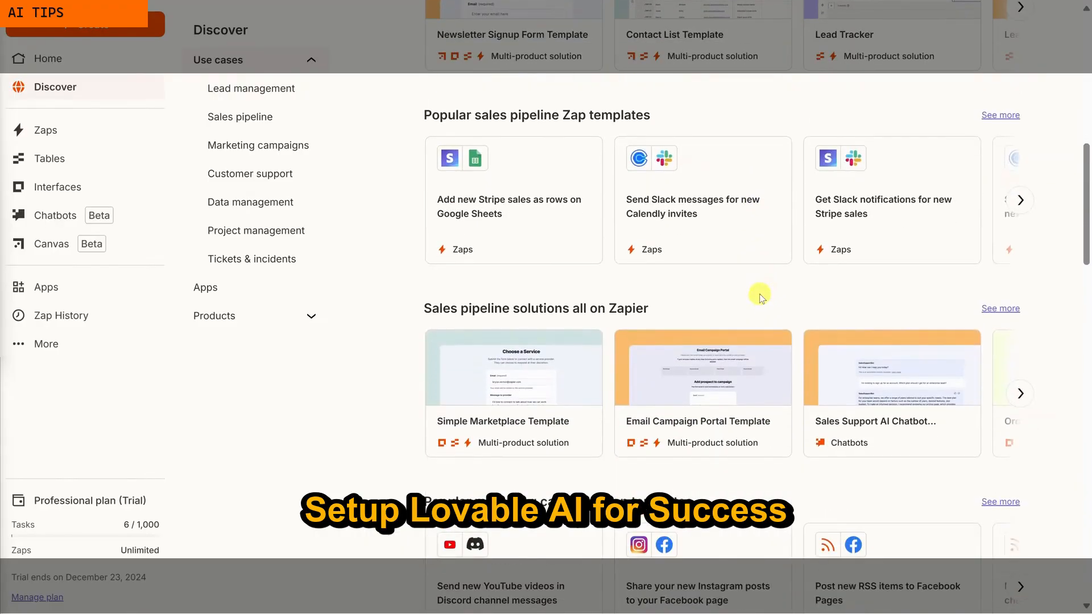
pyautogui.scroll(-1, 760, 291)
pyautogui.scroll(12, 759, 295)
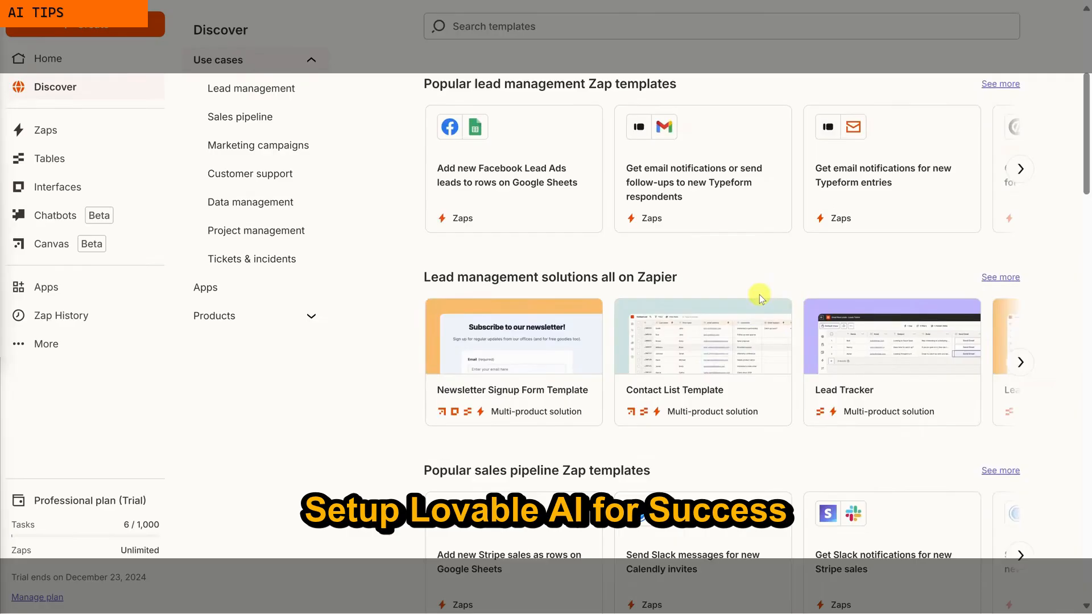
pyautogui.scroll(-3, 759, 295)
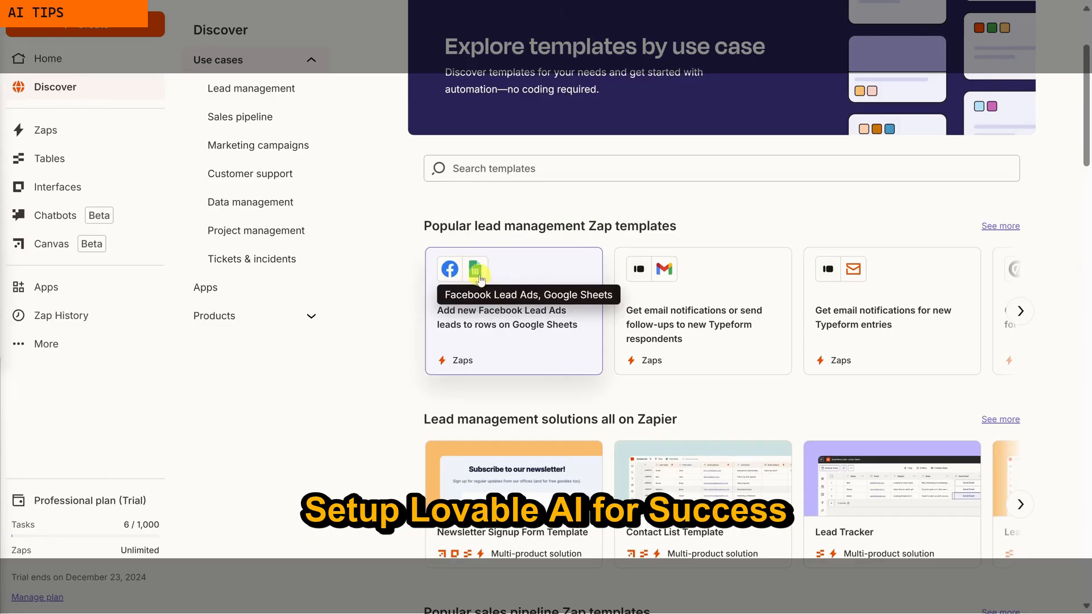
pyautogui.scroll(-5, 676, 279)
pyautogui.scroll(-3, 675, 272)
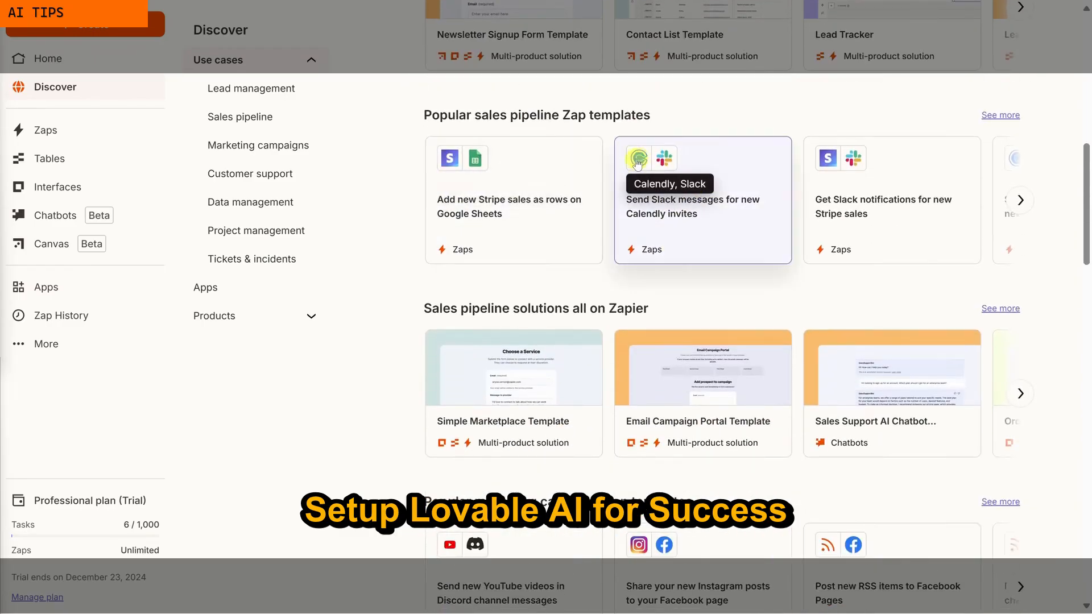
pyautogui.scroll(-2, 685, 165)
pyautogui.scroll(-3, 684, 165)
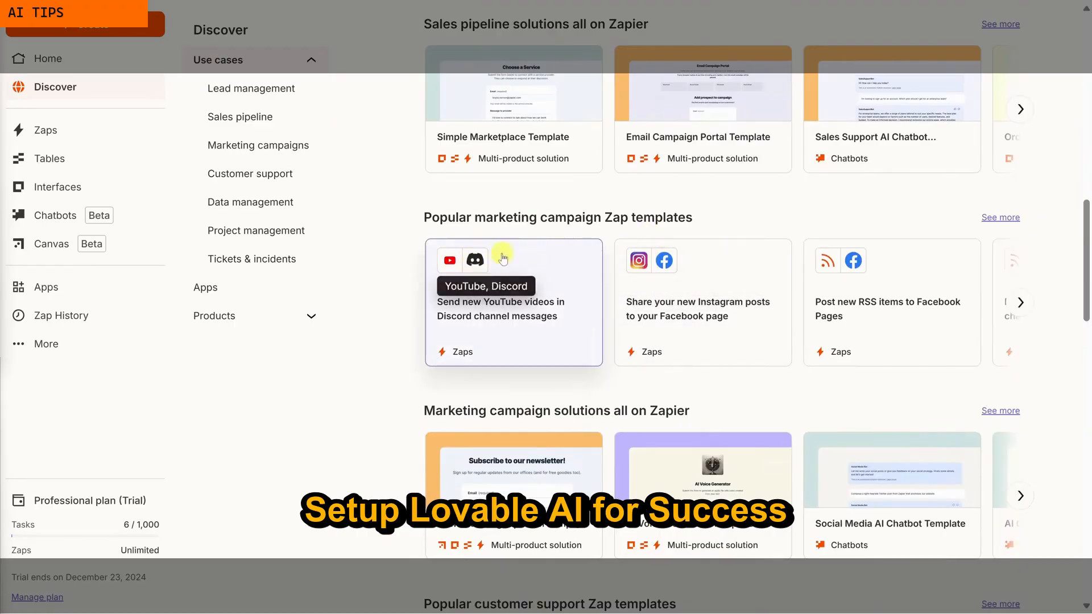
pyautogui.scroll(-9, 597, 255)
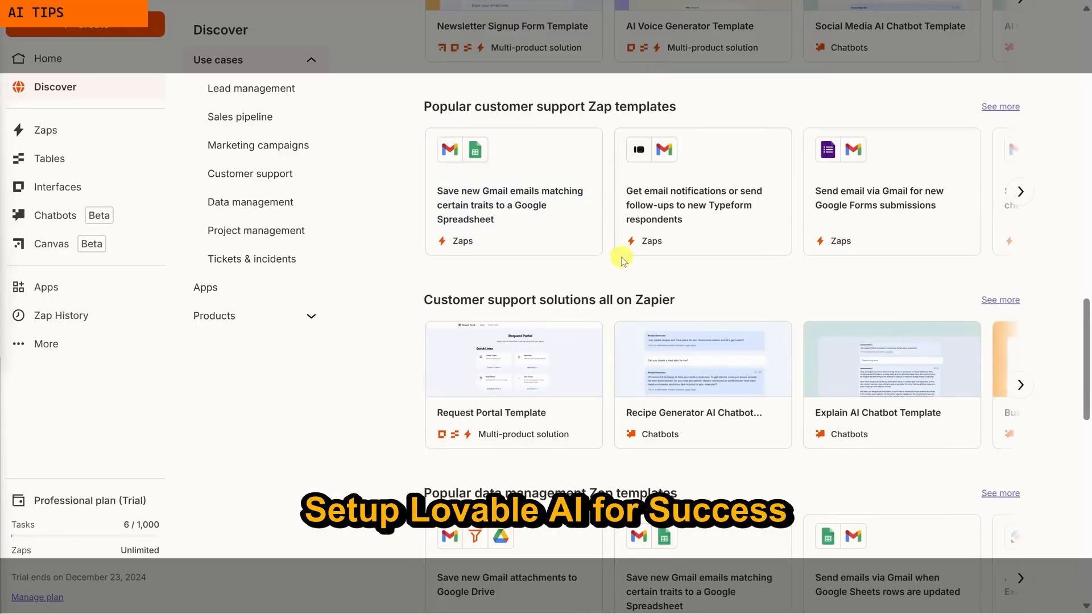
pyautogui.scroll(2, 623, 273)
pyautogui.scroll(5, 622, 274)
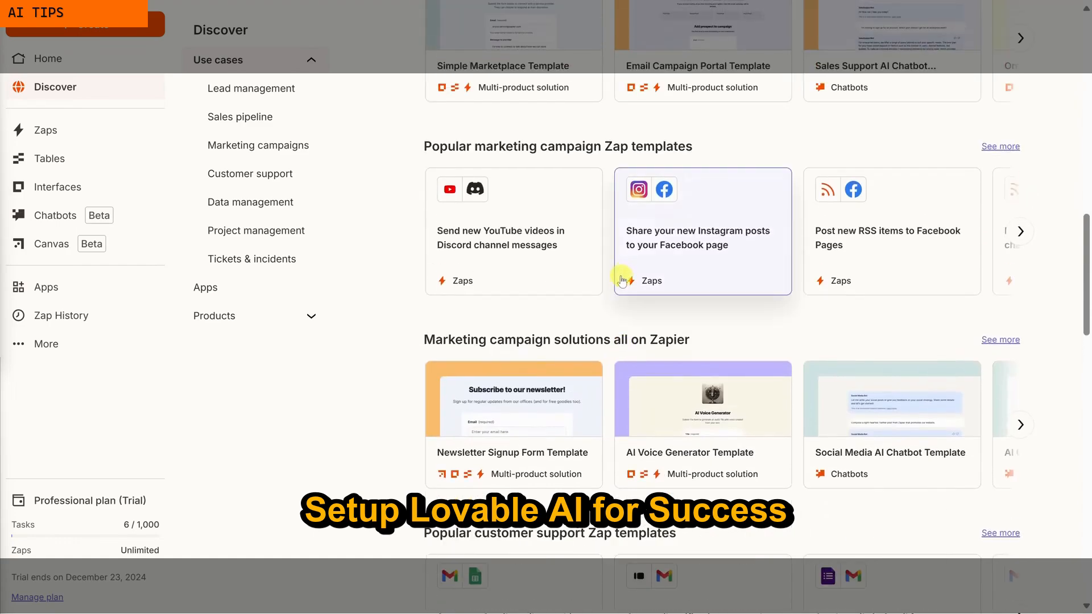
pyautogui.scroll(7, 617, 290)
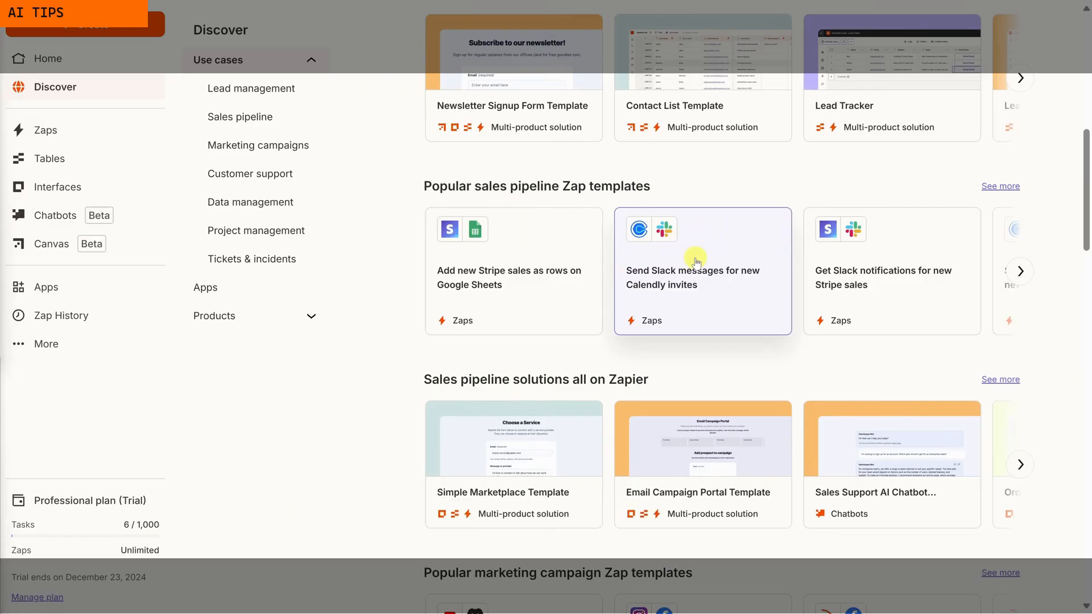
pyautogui.scroll(10, 693, 258)
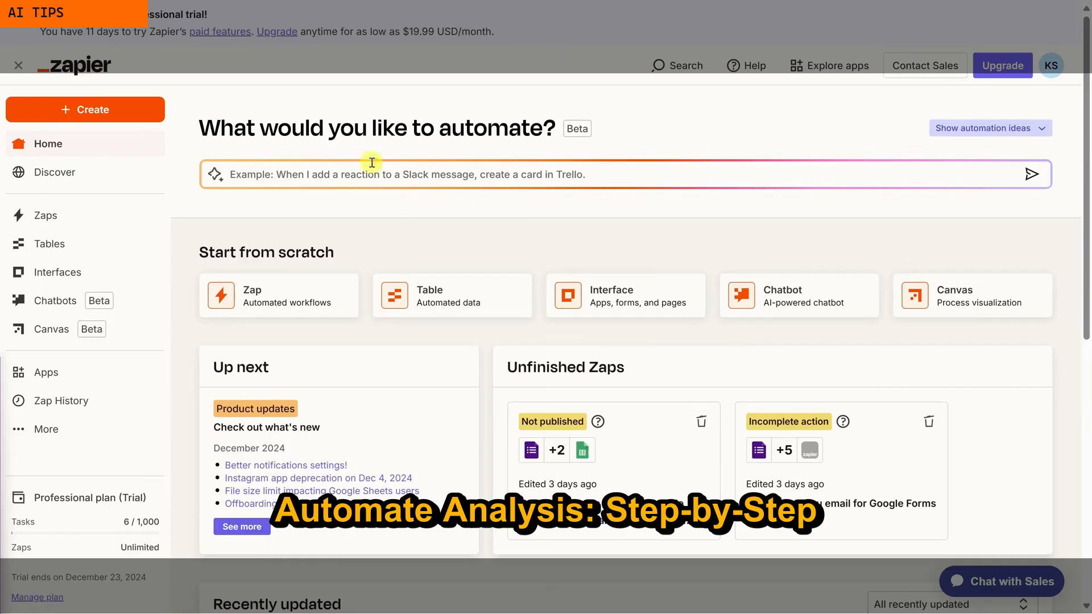
# - Generate a Zap for "When someone submits a response in Google Forms, send them a thank-you email via Gmail." and open it in the editor
pyautogui.click(592, 174)
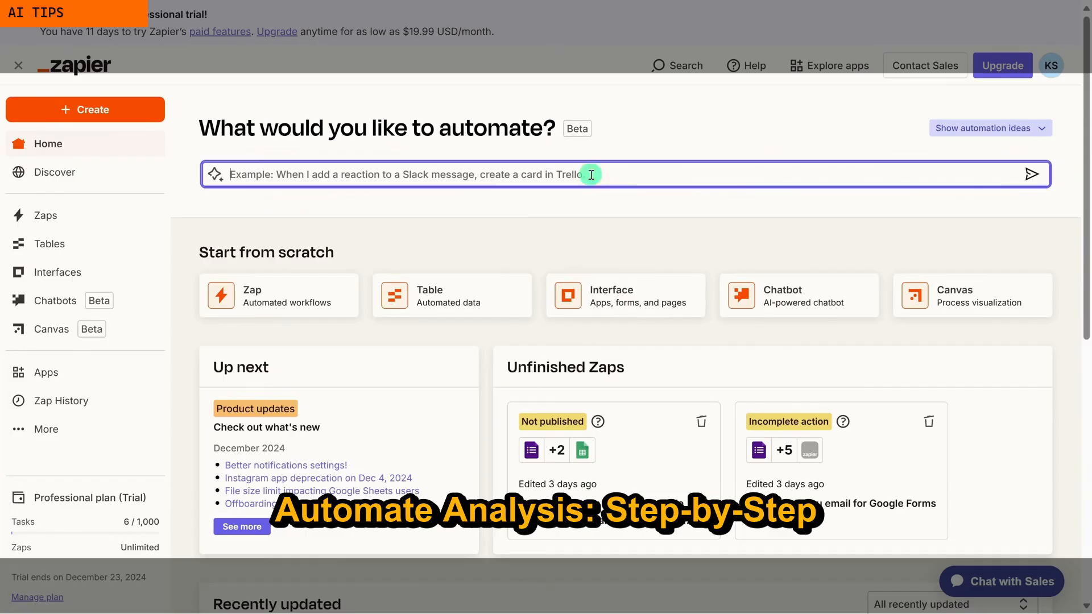
pyautogui.write('When someone submits a response in Google Forms, send them a thank-you email via Gmail.')
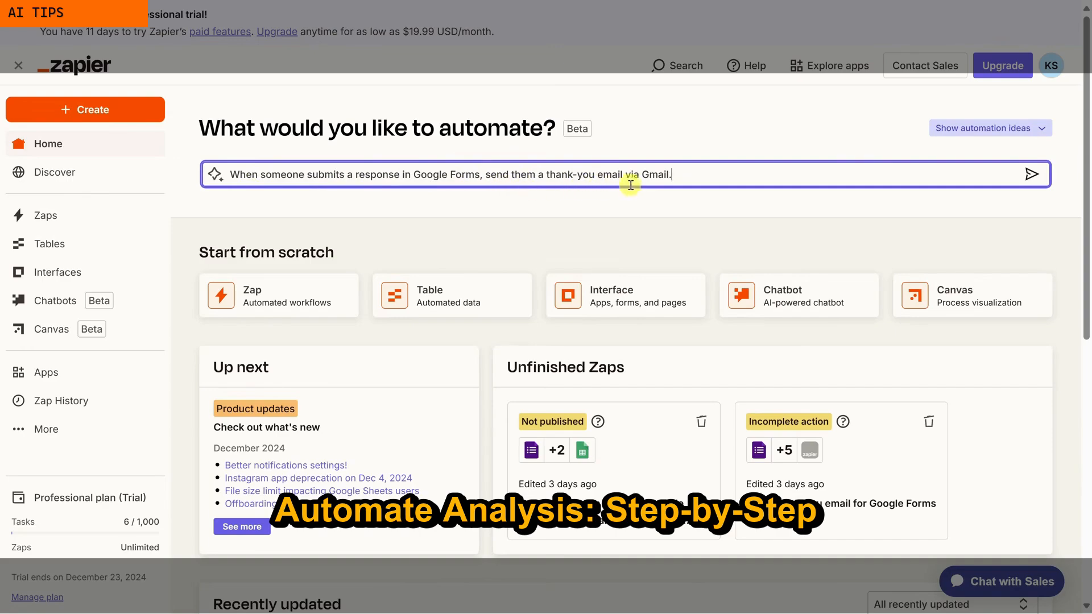
pyautogui.click(1030, 175)
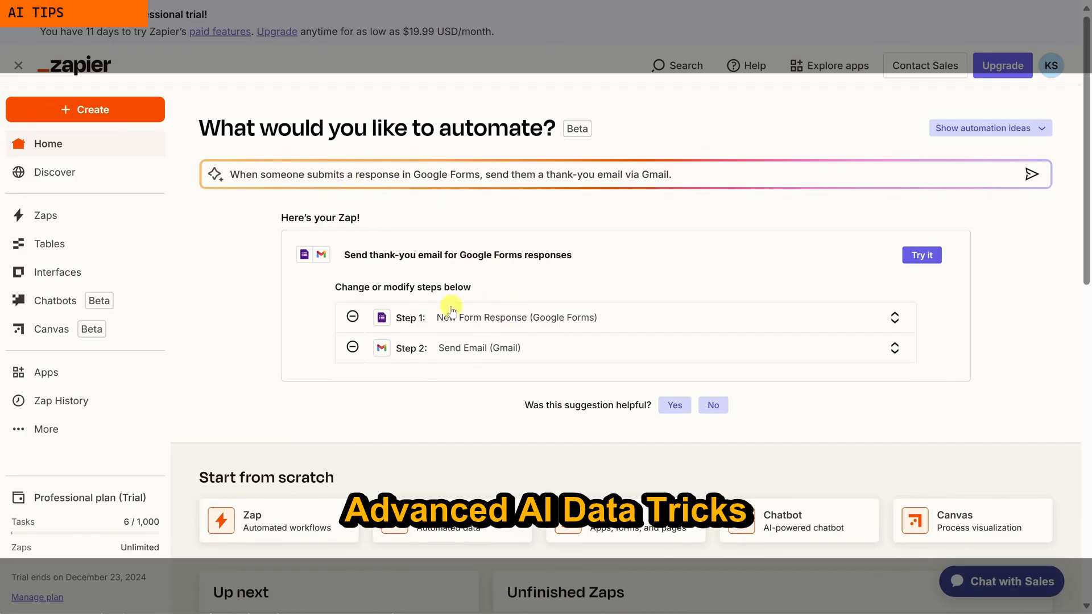
pyautogui.click(927, 256)
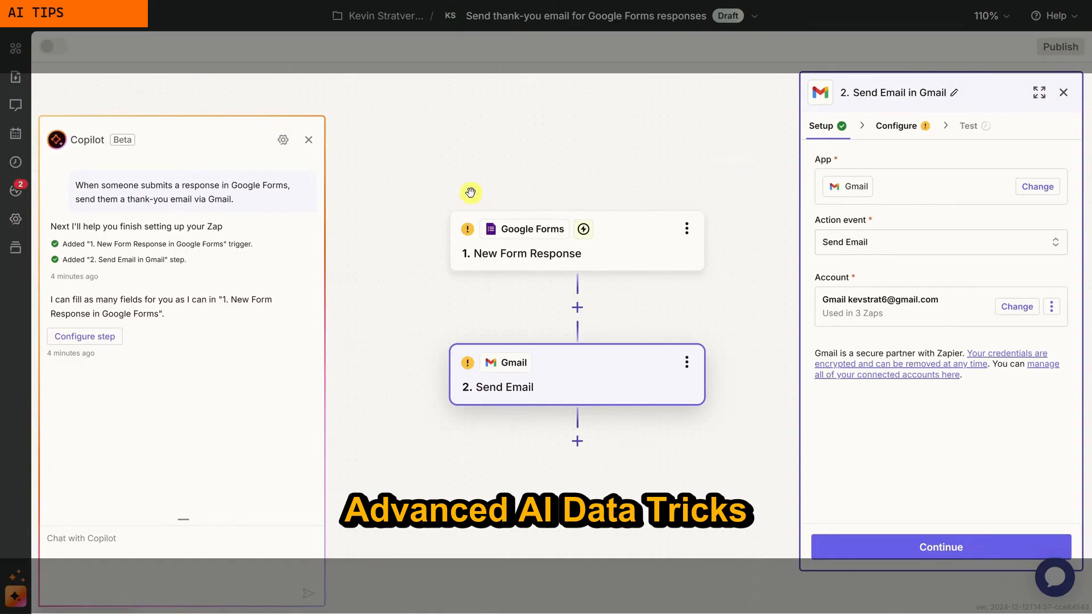
# - Set the form of the Google Forms New Form Response trigger to Customer Feedback
pyautogui.click(608, 249)
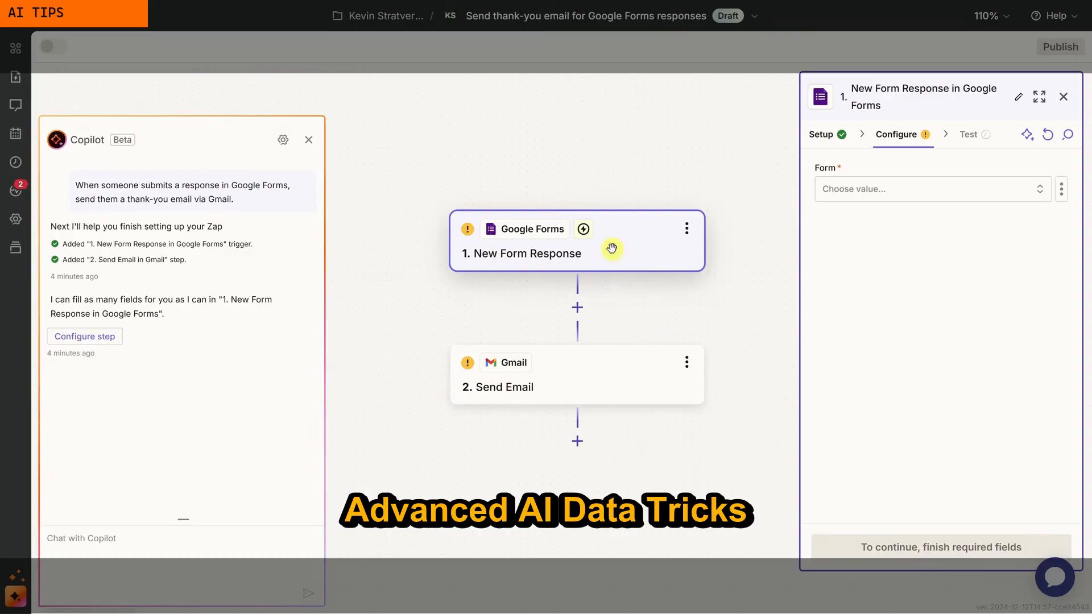
pyautogui.click(571, 372)
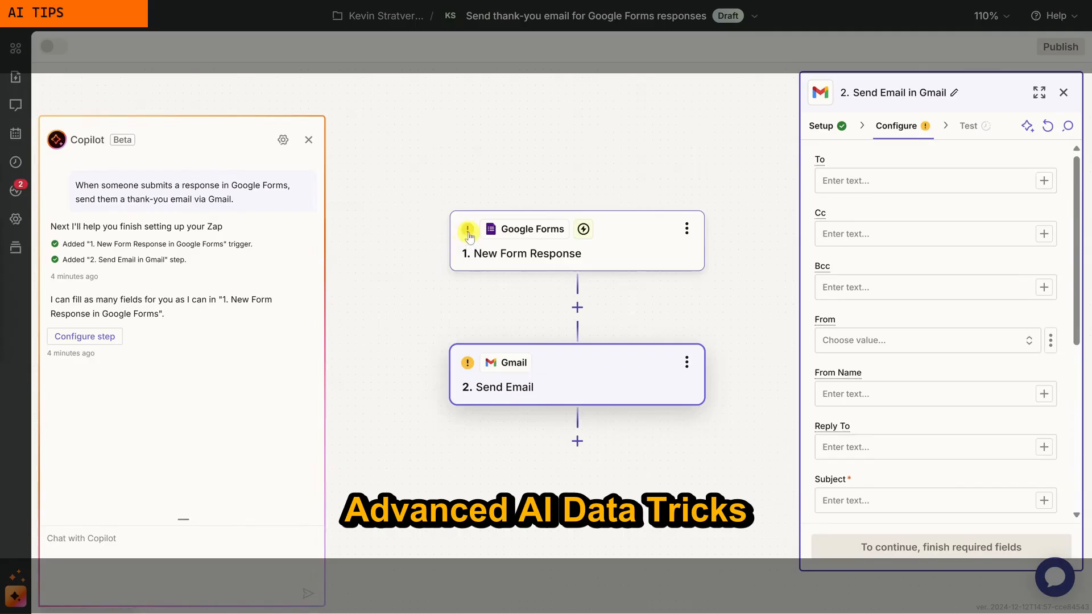
pyautogui.click(506, 254)
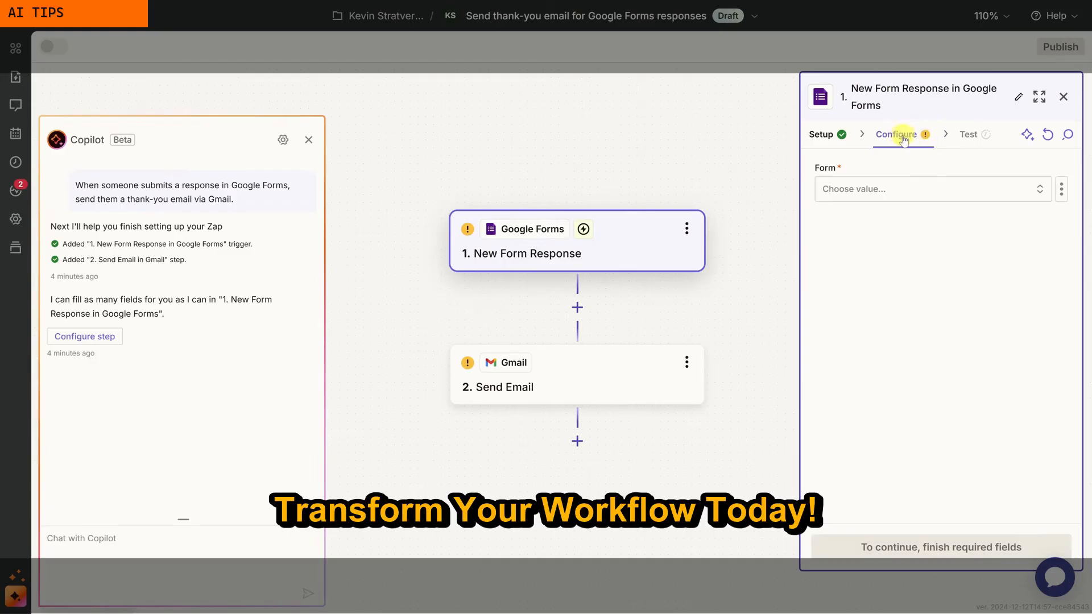
pyautogui.click(859, 198)
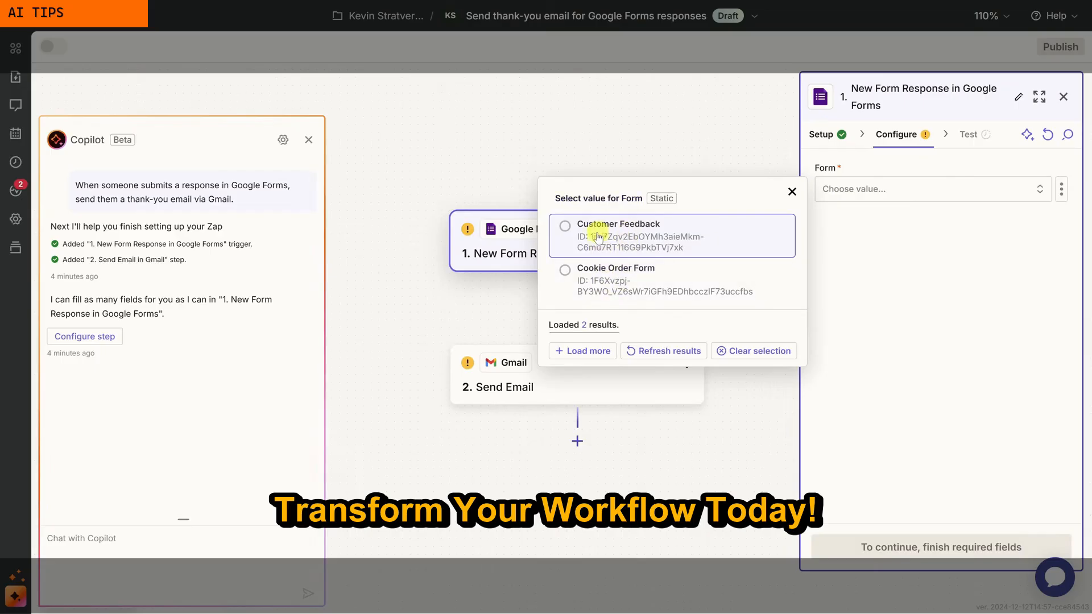
pyautogui.click(676, 236)
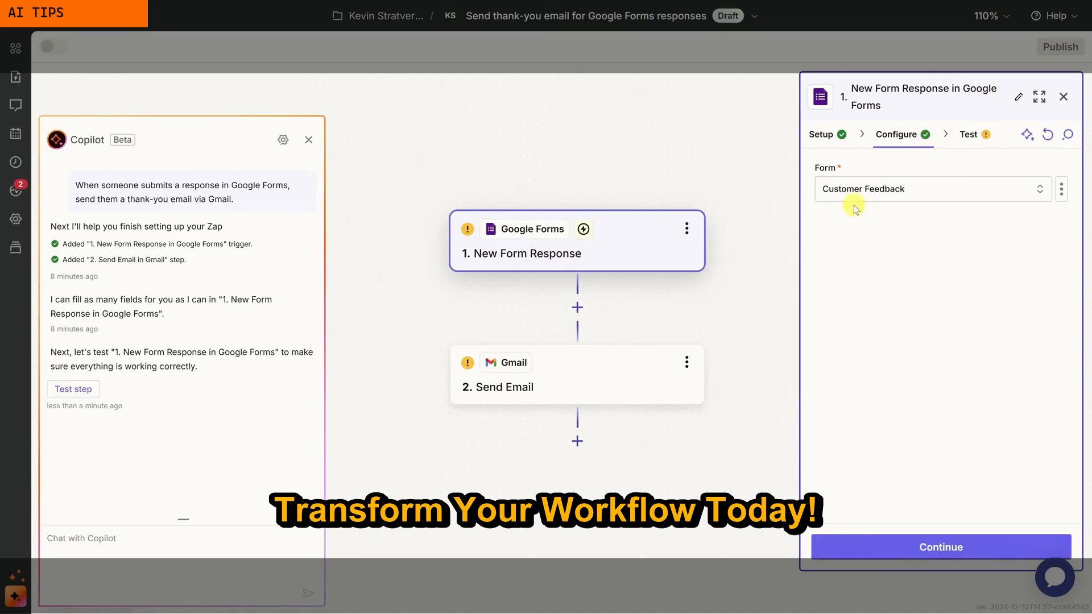
# - Test the Google Forms trigger and continue with Form Response B as the sample record
pyautogui.click(950, 551)
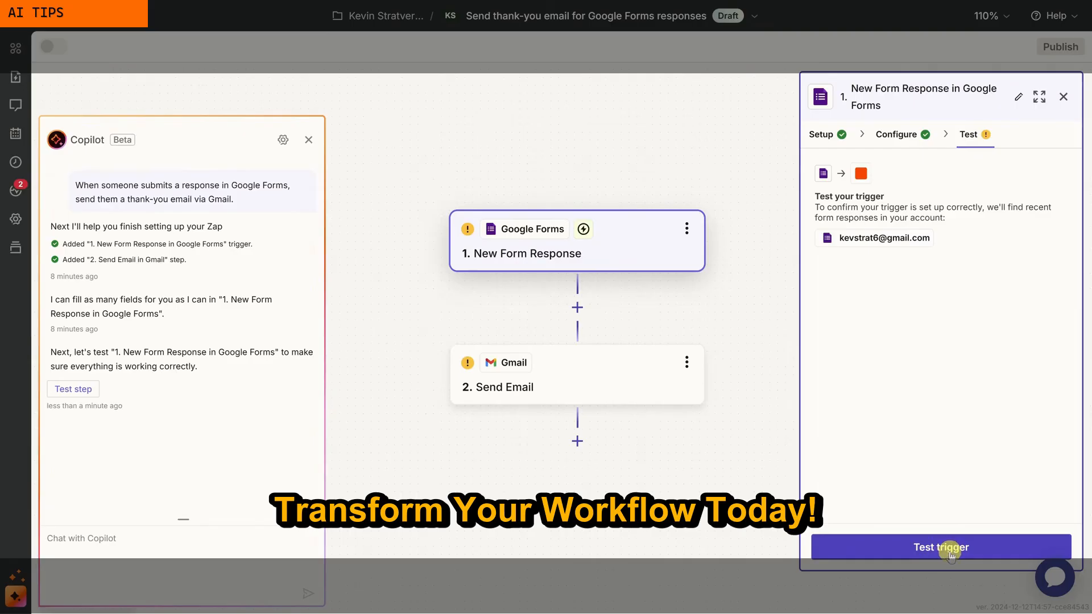
pyautogui.click(951, 550)
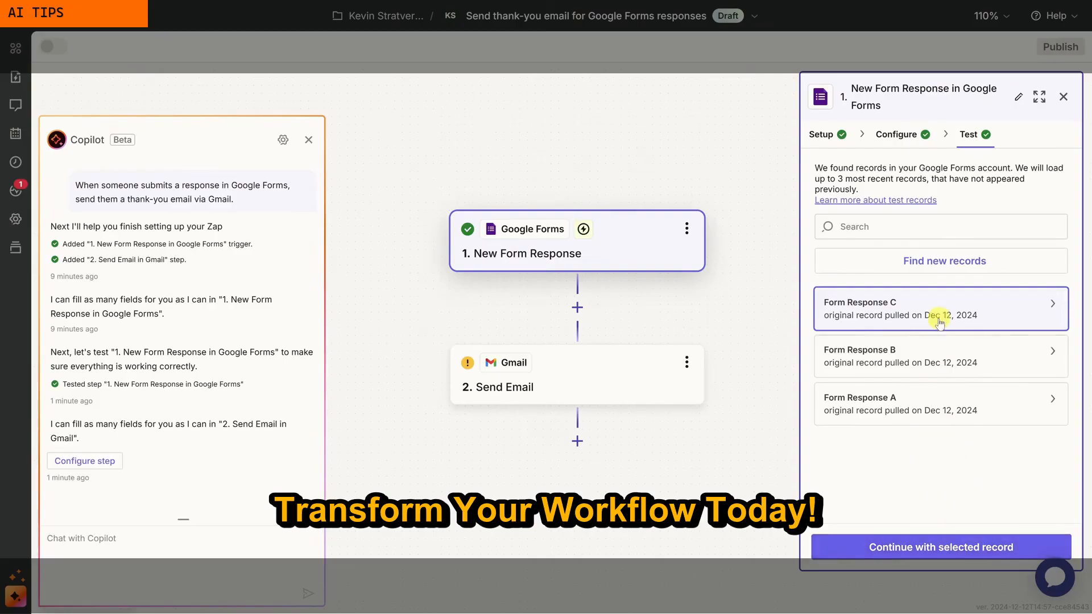
pyautogui.click(941, 352)
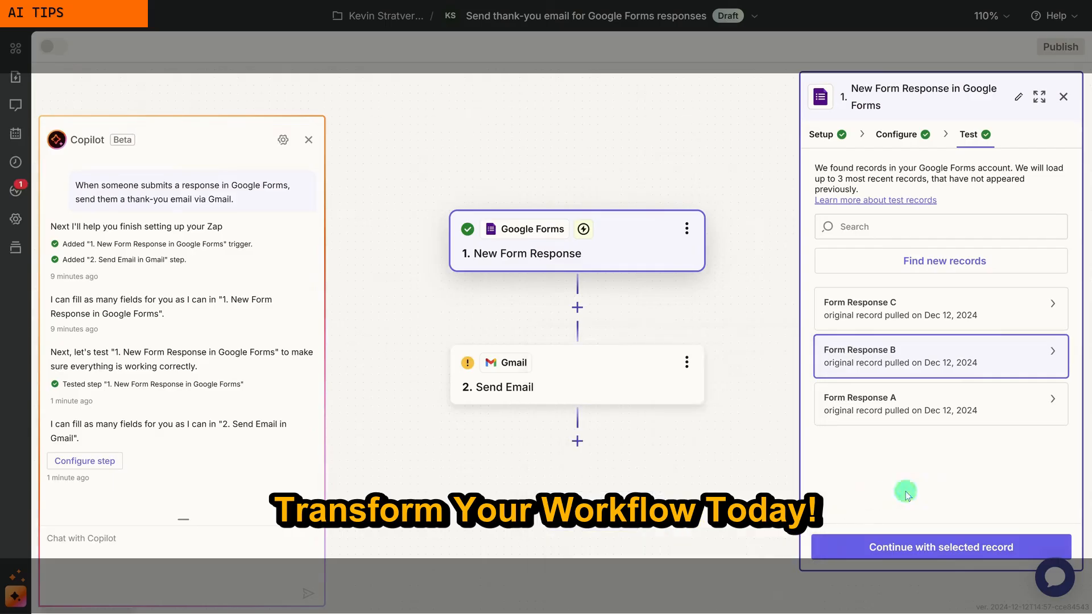
pyautogui.click(920, 547)
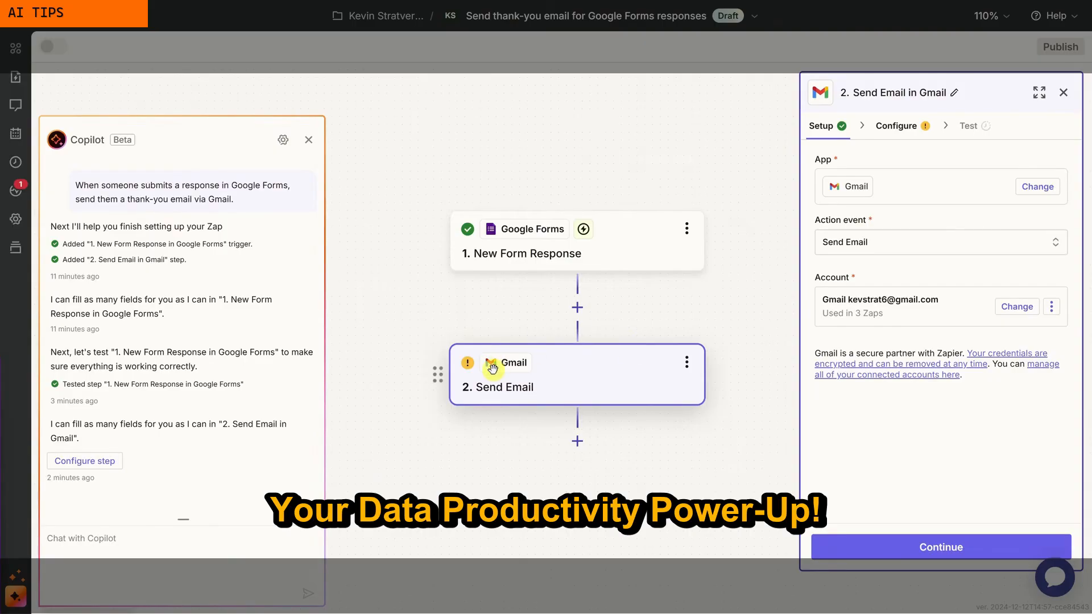
# - Open the Gmail Send Email step's configuration and bring up the form response data available for its To field
pyautogui.click(568, 373)
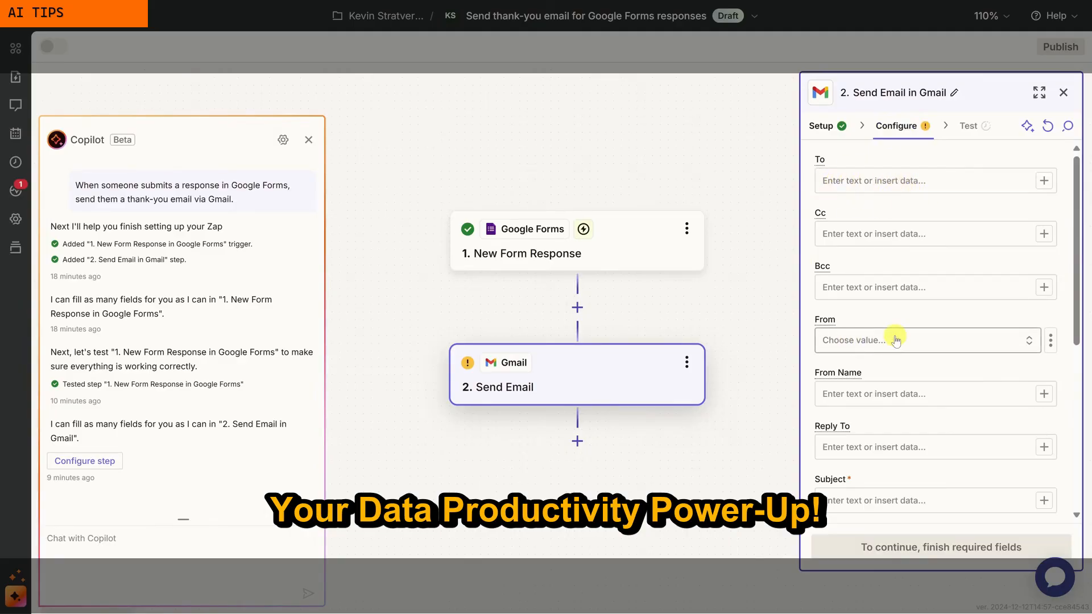
pyautogui.scroll(-3, 894, 337)
pyautogui.scroll(-3, 924, 347)
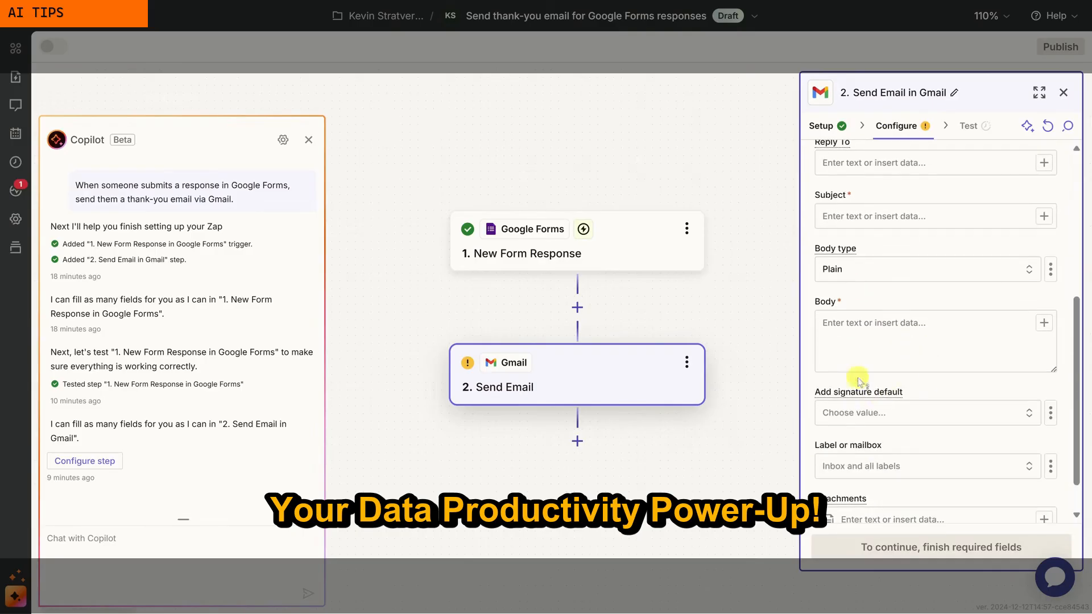
pyautogui.scroll(3, 921, 341)
pyautogui.scroll(3, 919, 358)
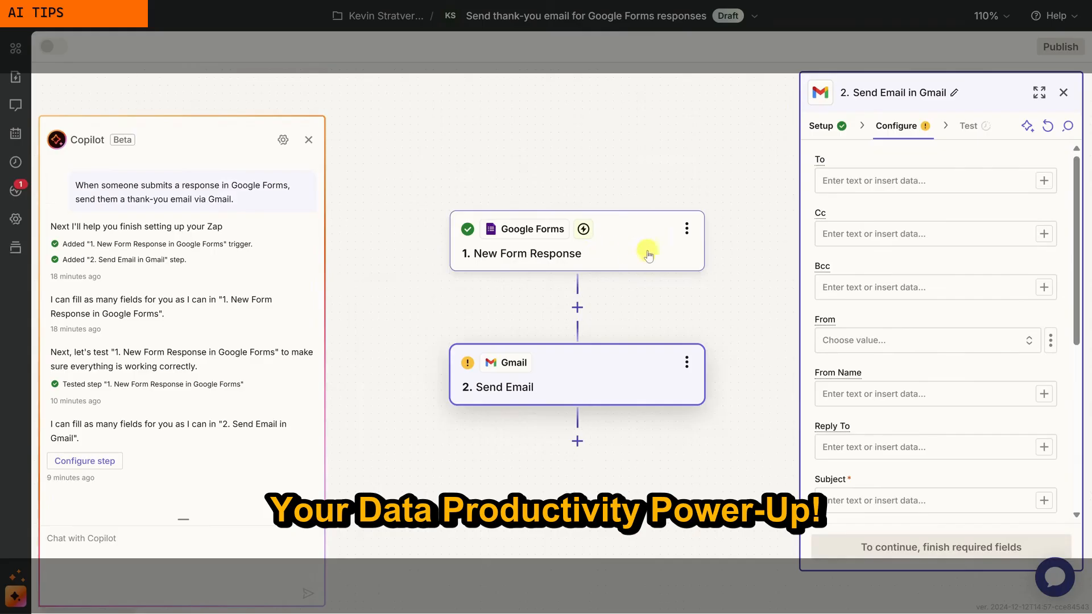
pyautogui.click(864, 179)
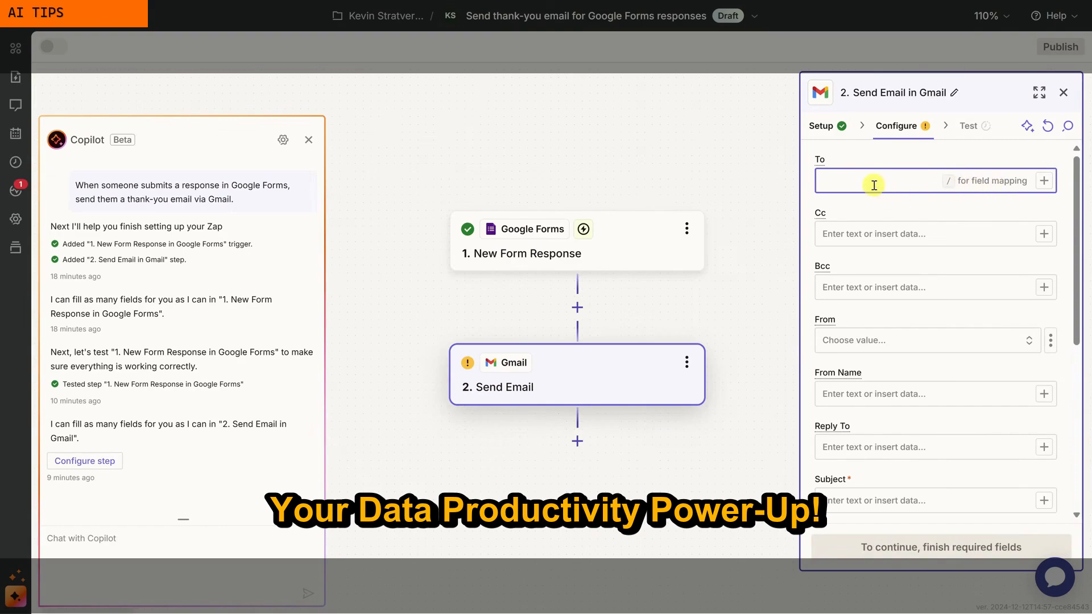
pyautogui.press('/')
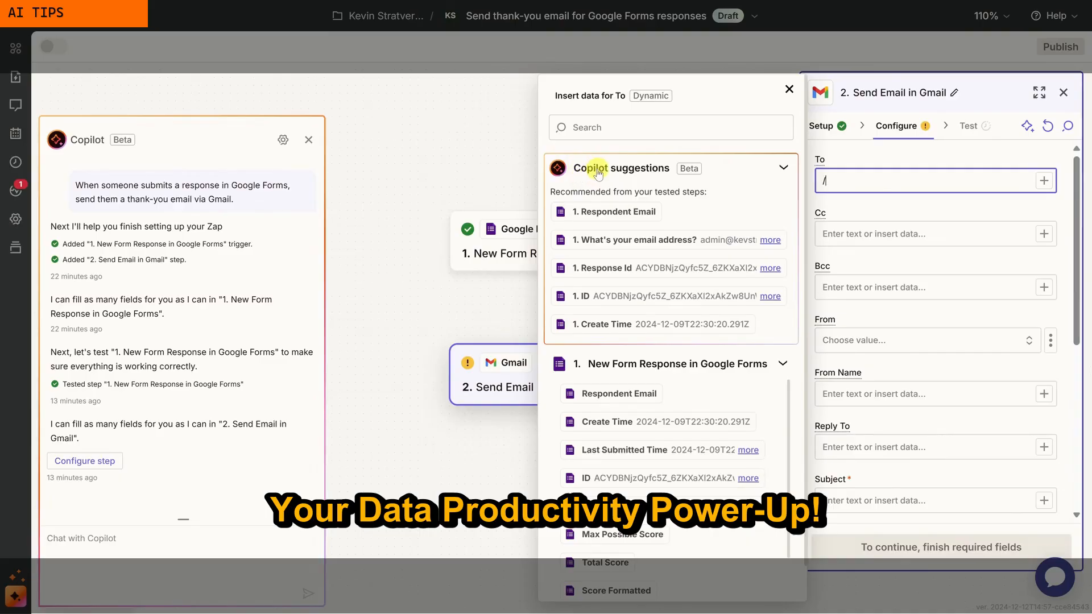
pyautogui.scroll(-1, 657, 364)
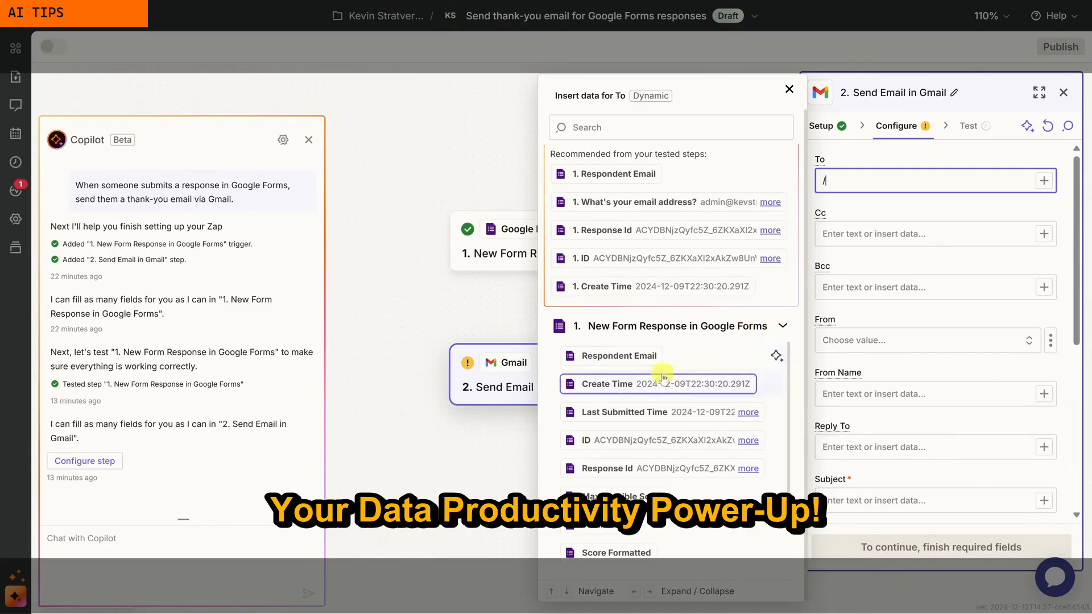
pyautogui.scroll(1, 664, 372)
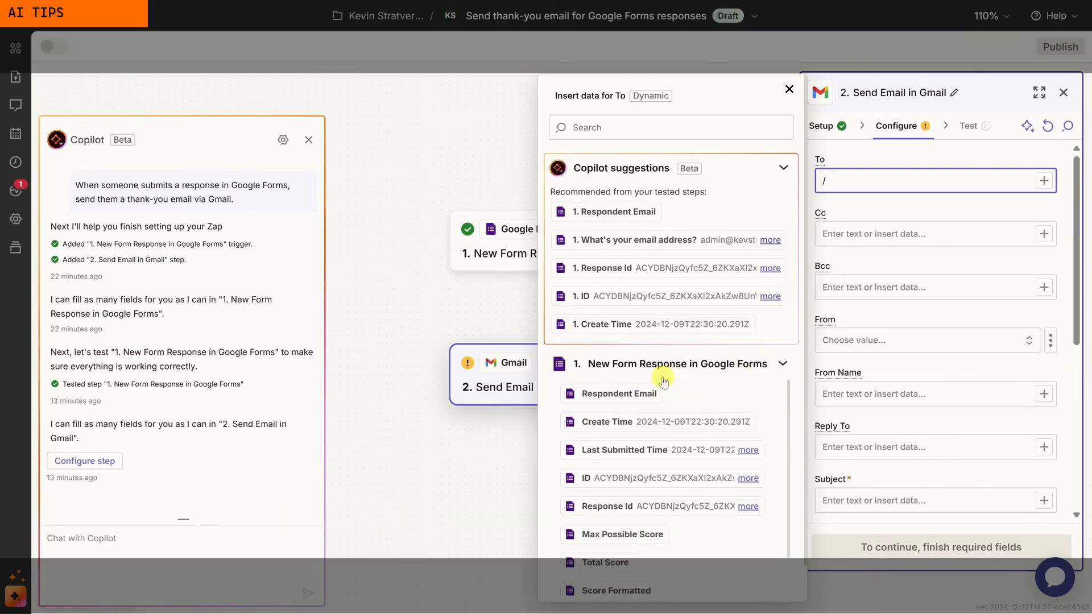